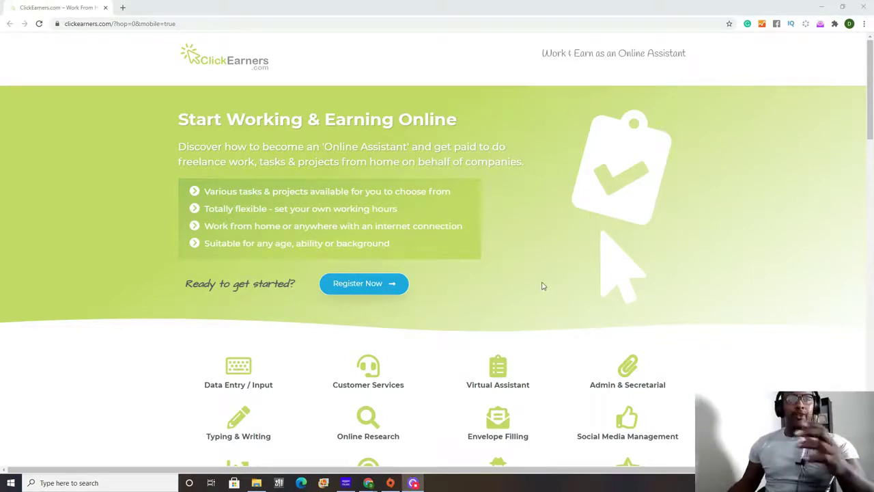
scroll(544, 286, down, 2)
scroll(544, 287, up, 1)
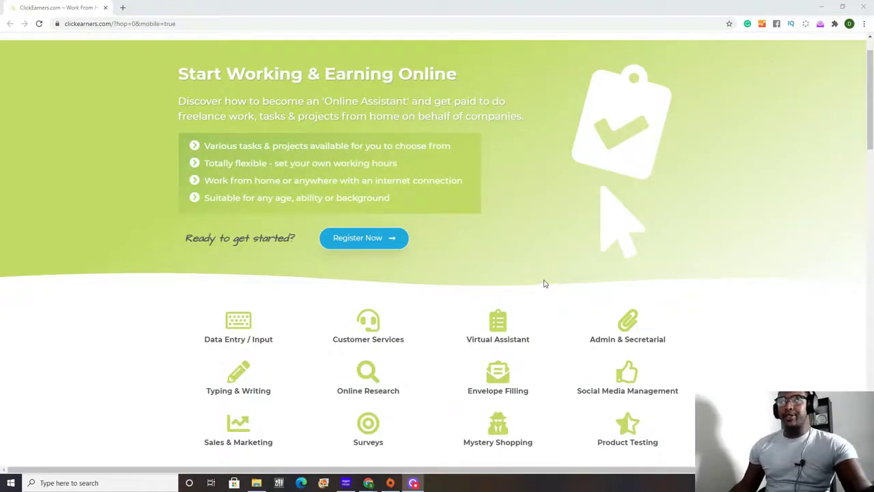
scroll(545, 283, down, 1)
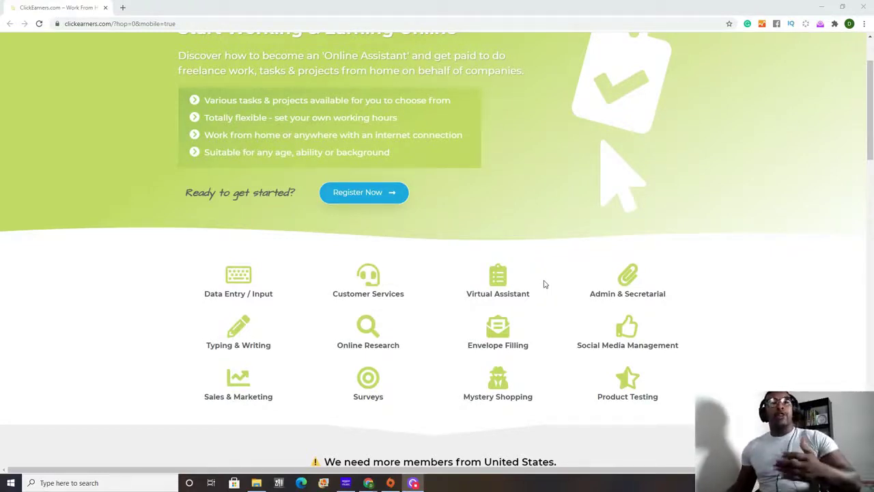
scroll(553, 278, up, 2)
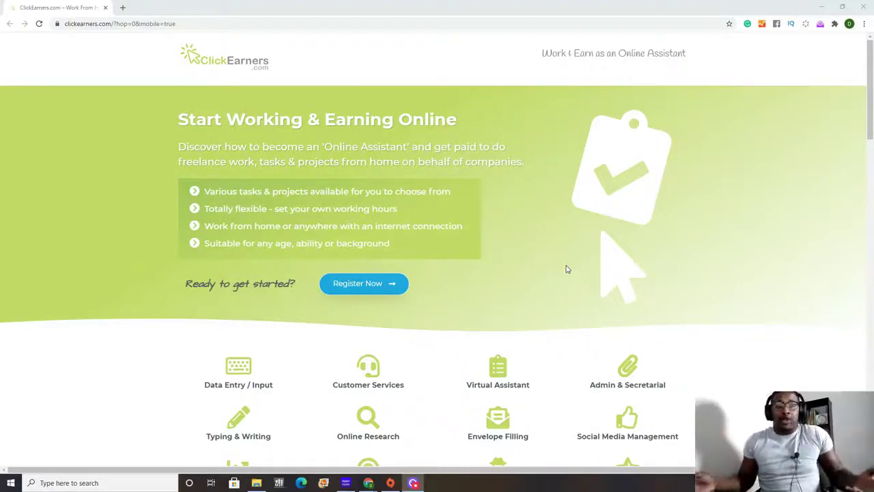
scroll(553, 269, down, 3)
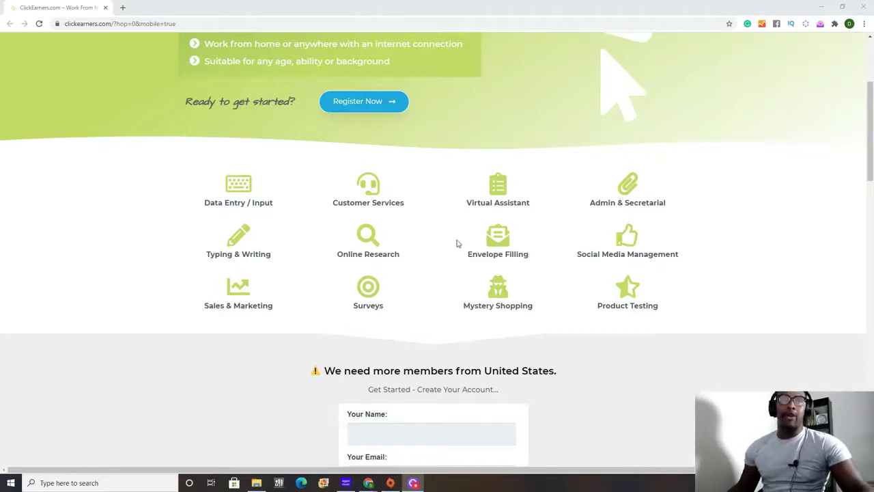
scroll(457, 243, up, 1)
scroll(457, 246, up, 1)
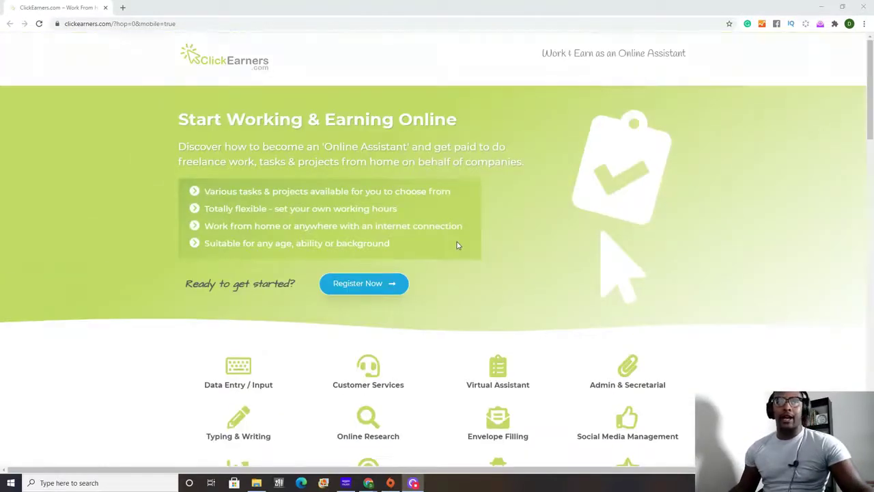
scroll(457, 245, down, 2)
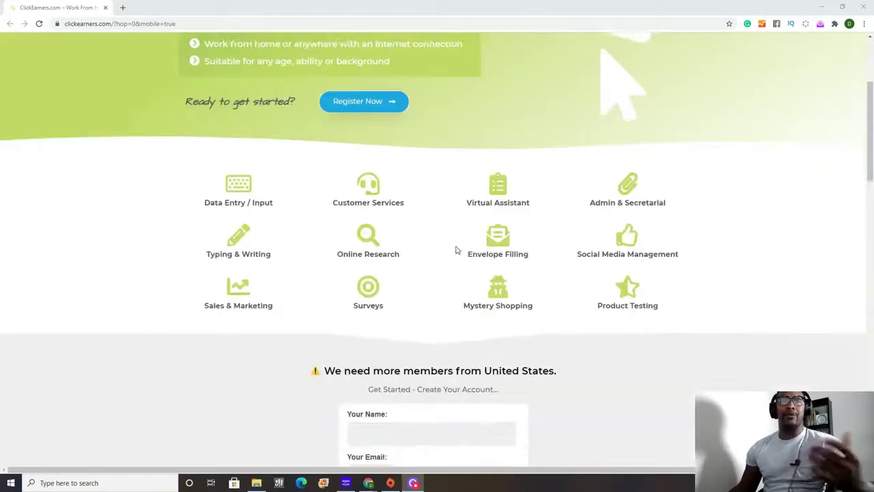
scroll(457, 249, up, 2)
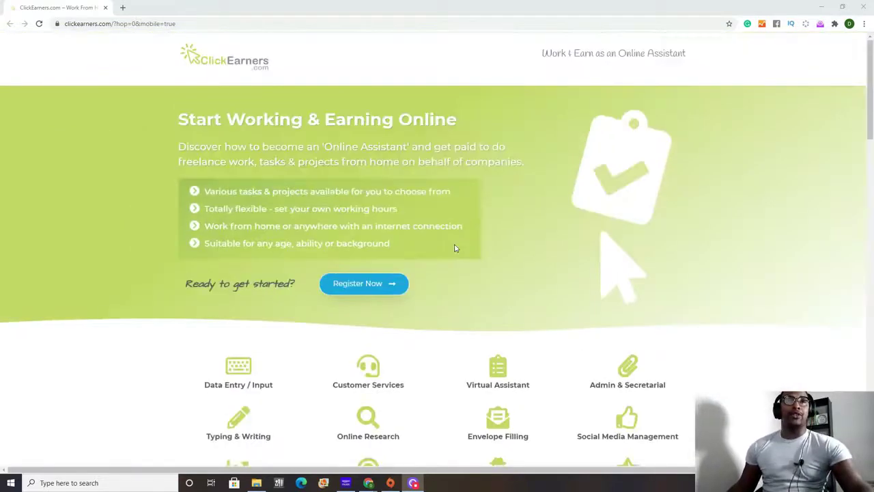
scroll(456, 247, down, 1)
Fill the signup form's name and email from saved autofill details and submit it.
click(376, 200)
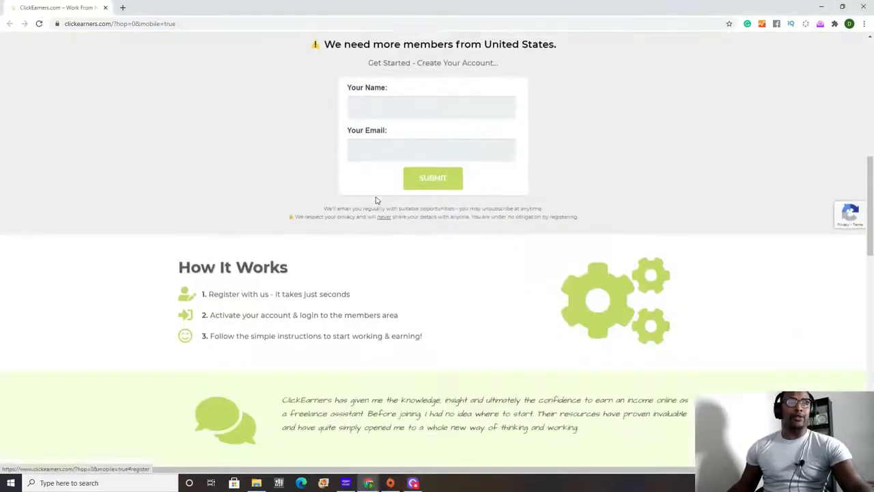
click(442, 100)
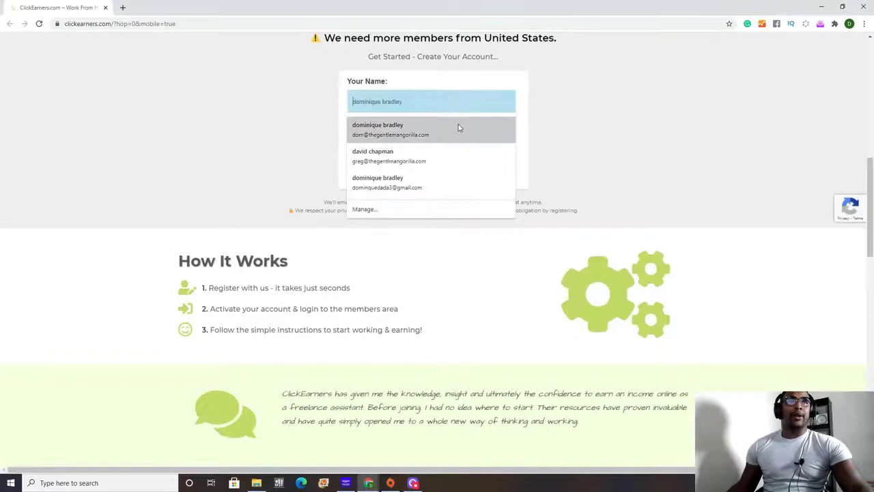
click(458, 127)
click(440, 173)
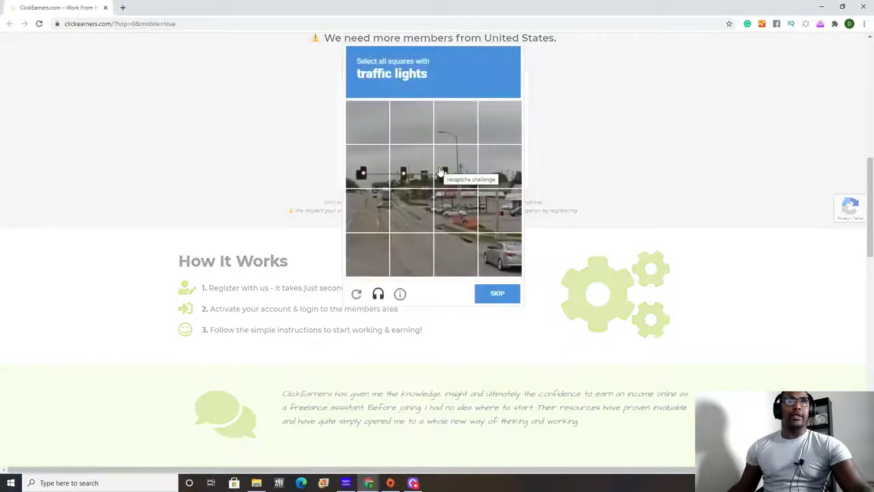
Pass the reCAPTCHA by selecting the three traffic-light tiles and verifying.
click(457, 160)
click(412, 165)
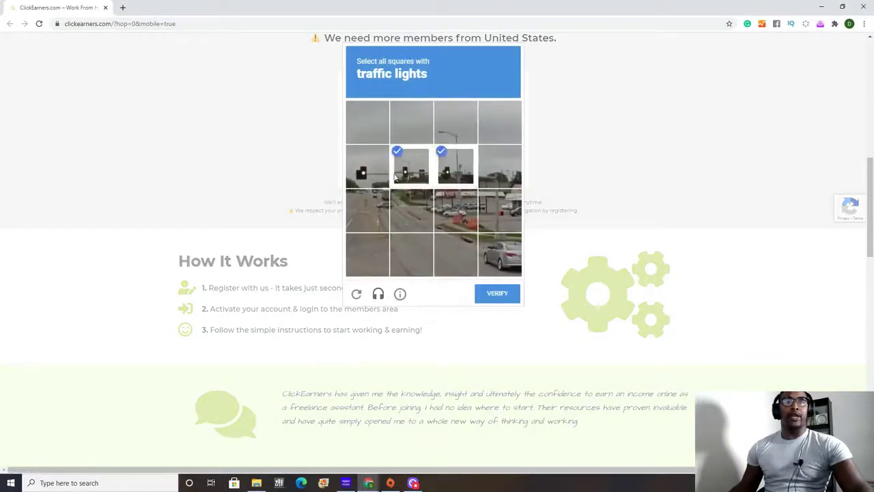
click(368, 165)
click(497, 296)
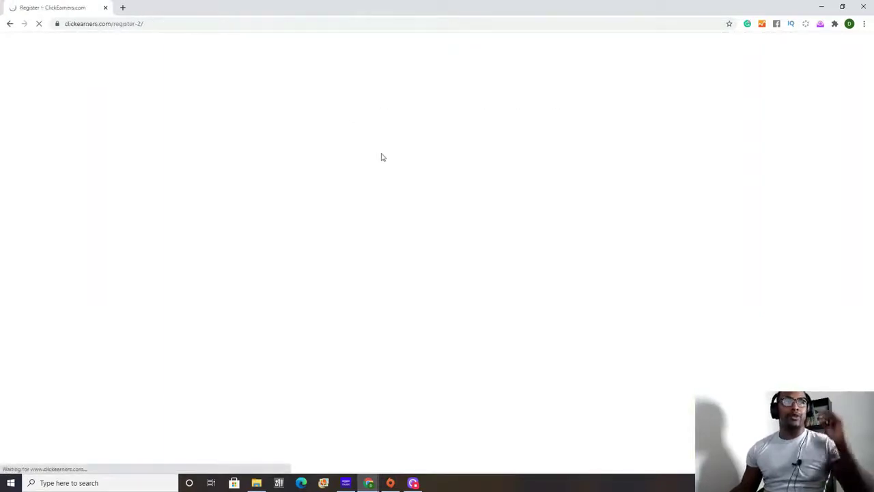
scroll(465, 157, down, 1)
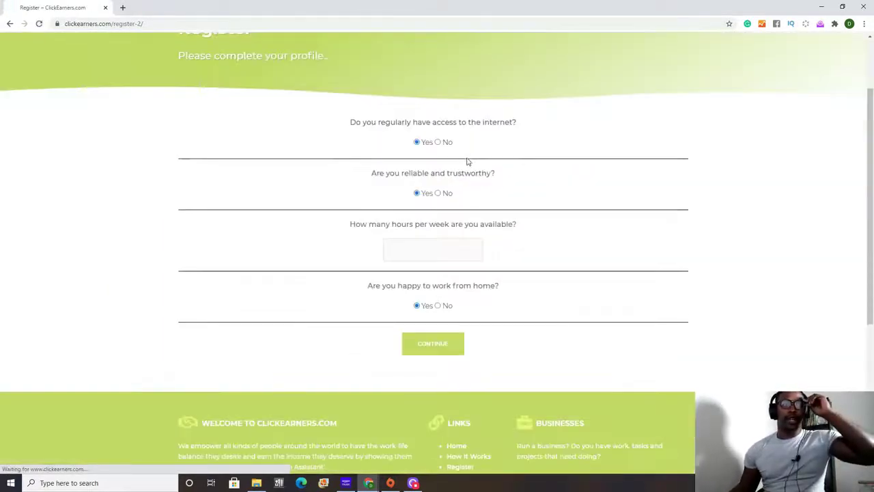
Keep the Yes answers, enter 40 hours per week, and continue.
click(447, 250)
text(40)
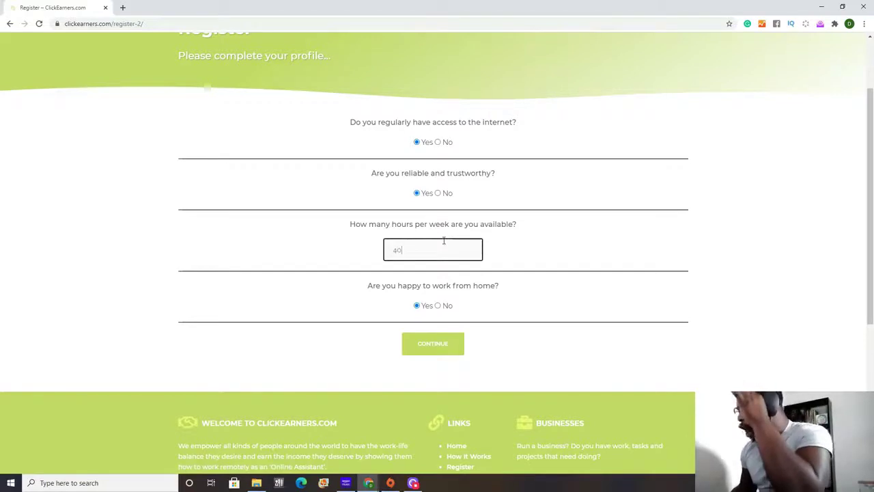
click(441, 350)
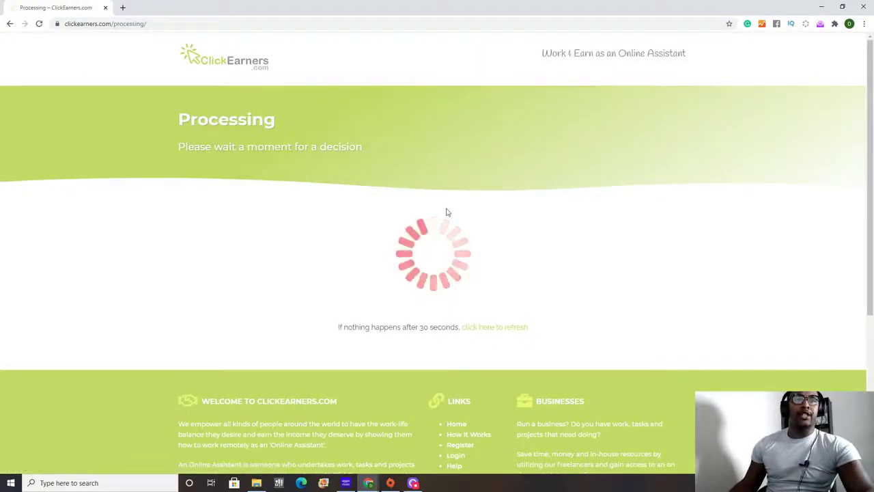
scroll(449, 213, down, 2)
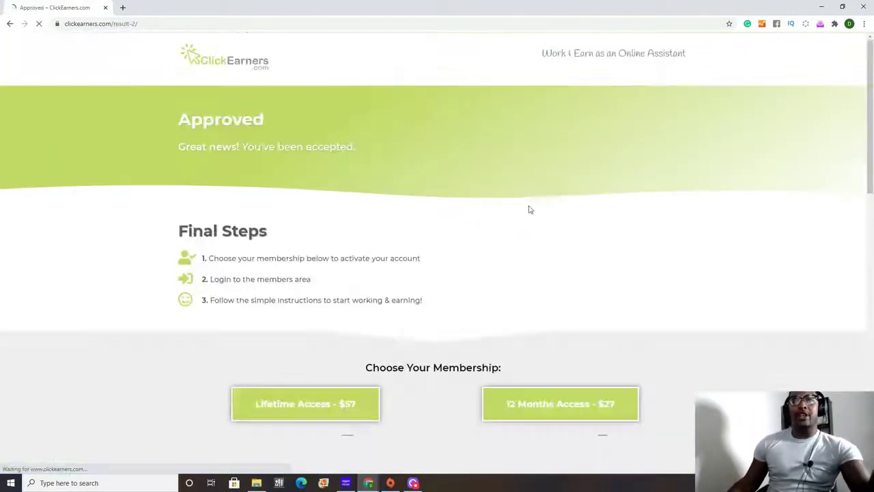
scroll(551, 229, down, 2)
scroll(553, 224, down, 2)
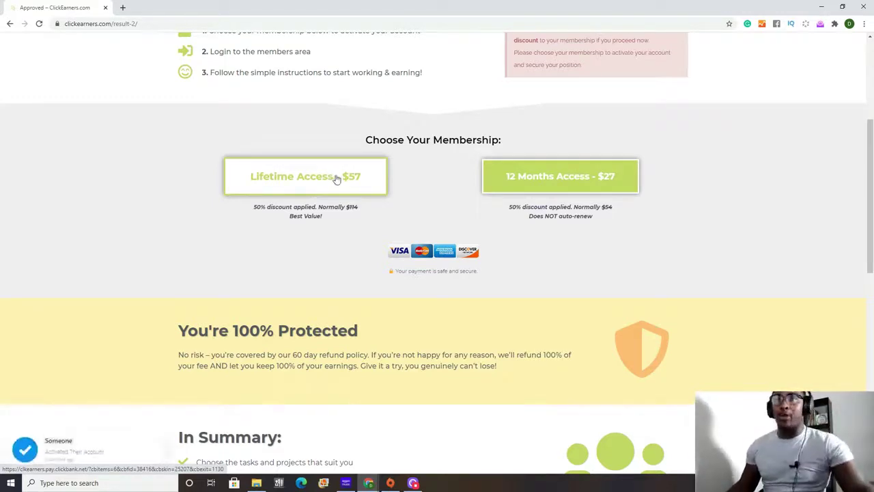
scroll(353, 181, up, 2)
scroll(353, 183, up, 1)
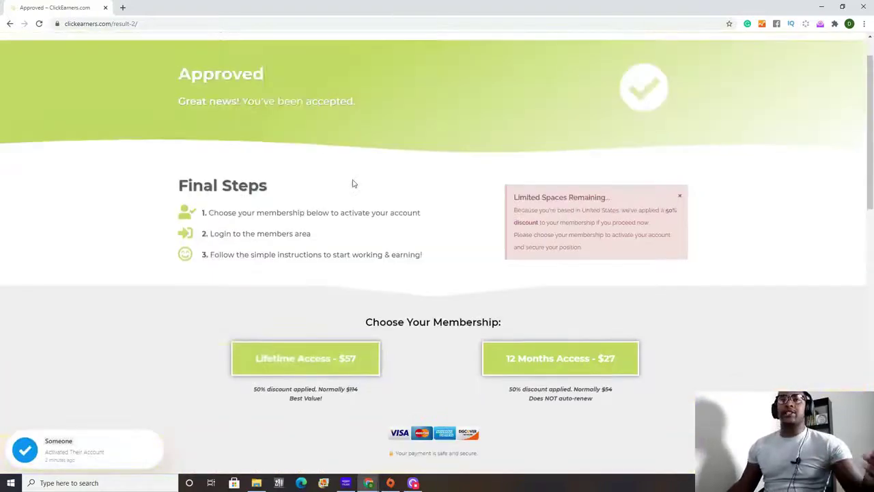
scroll(353, 183, down, 2)
scroll(367, 187, down, 2)
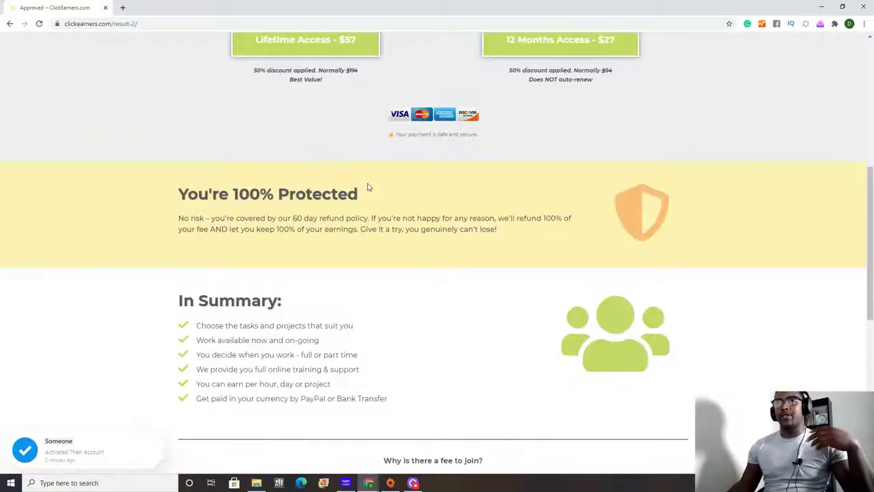